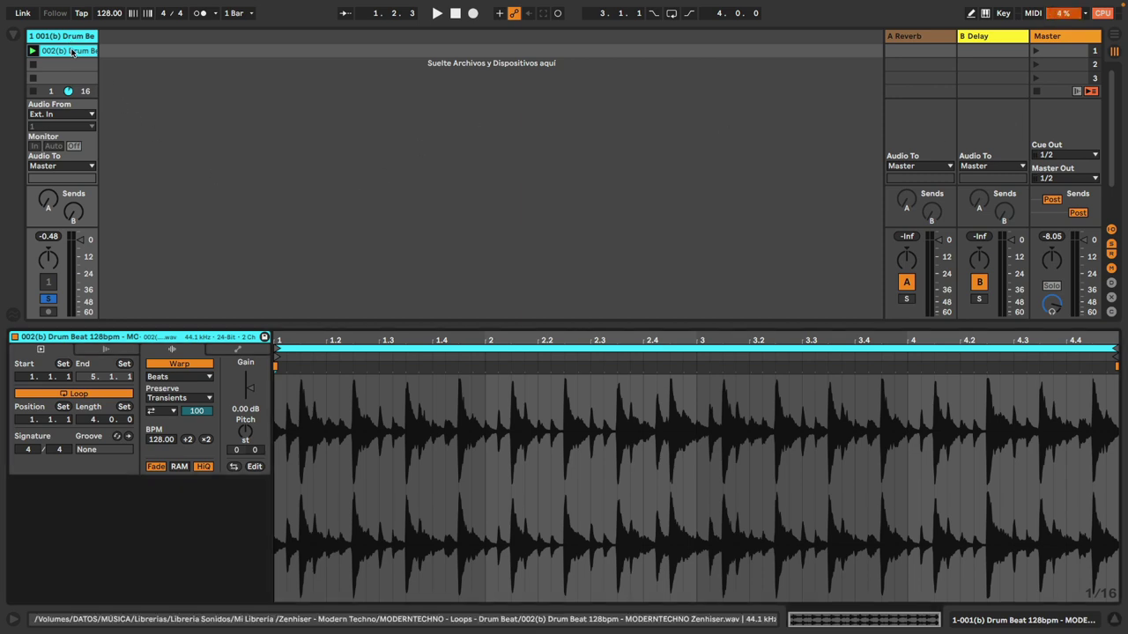
Slice the drum beat clip to a new MIDI track by Transient, using the Built-in 0-Vel slicing preset
right_click(71, 52)
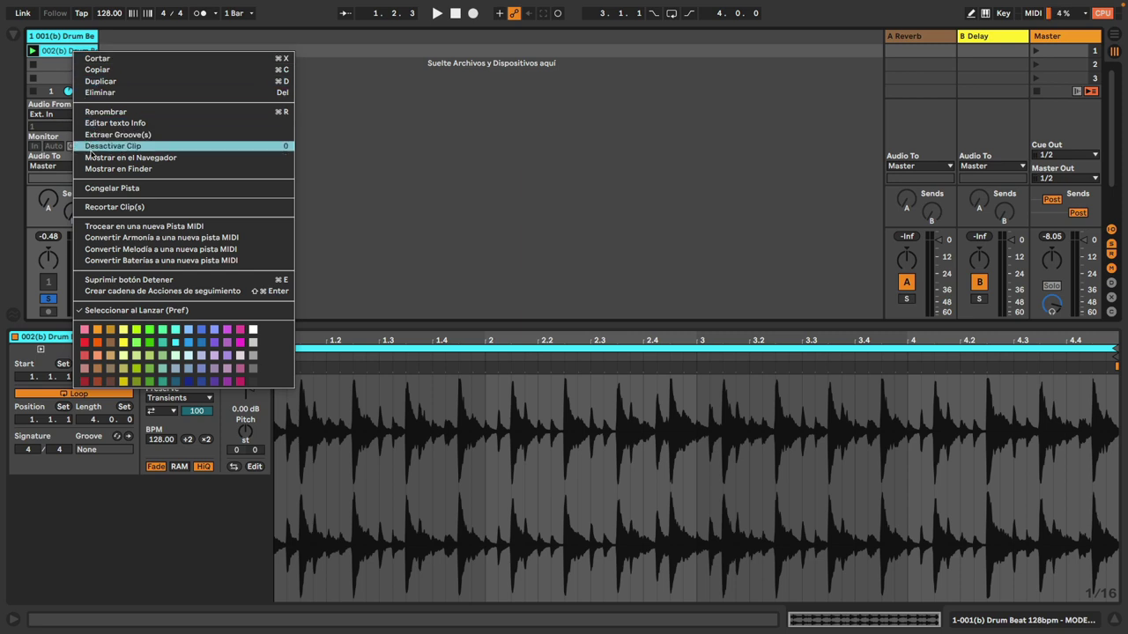
click(129, 227)
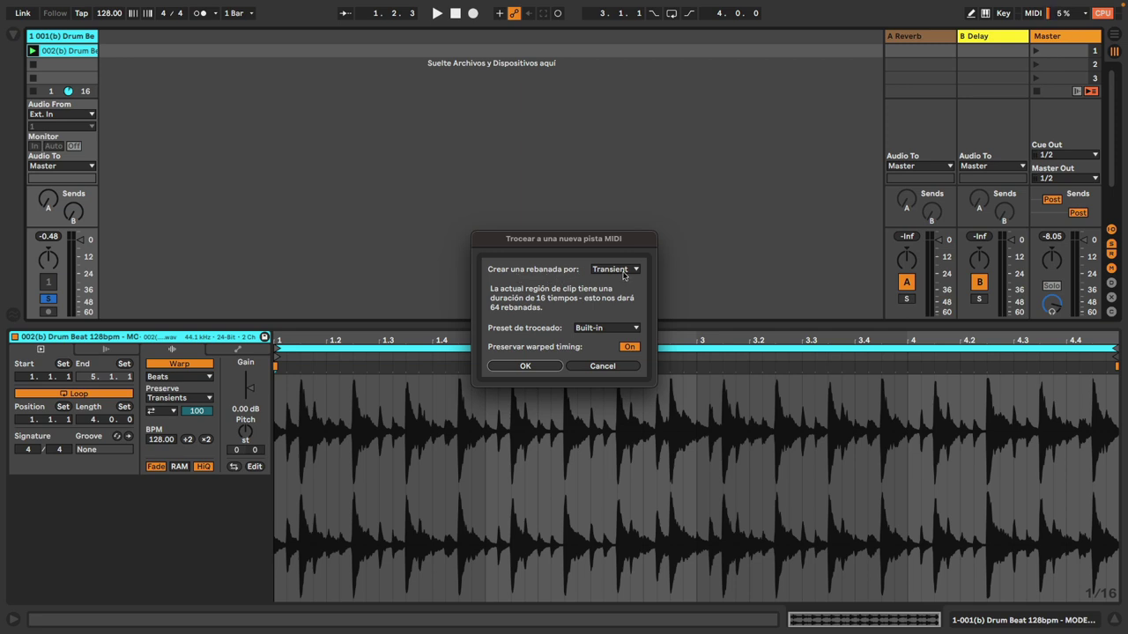
click(600, 328)
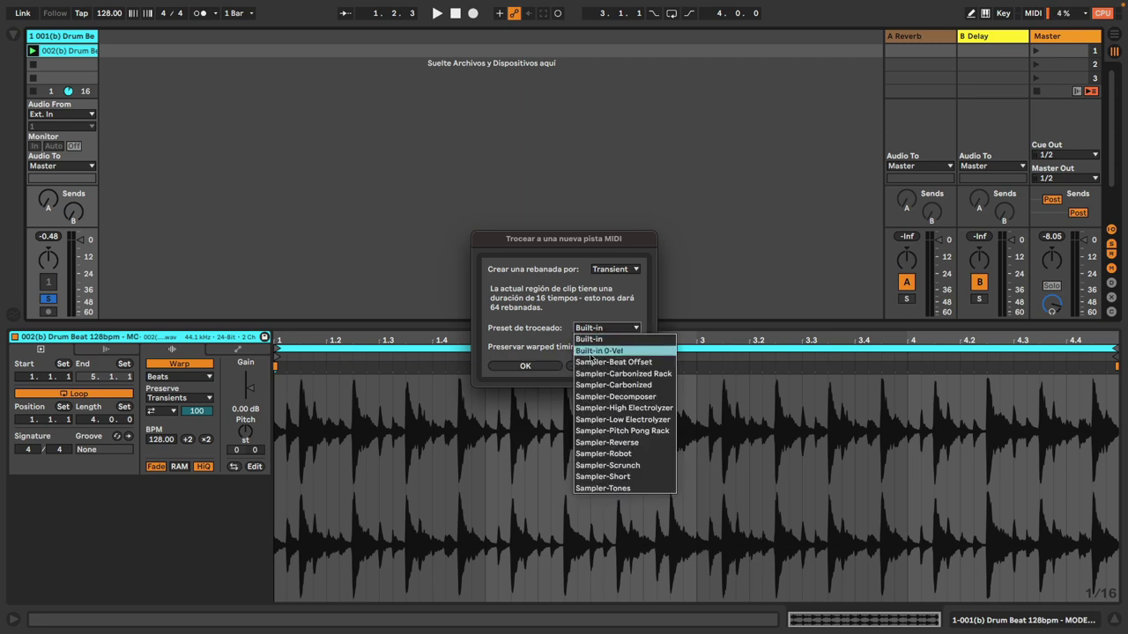
click(617, 351)
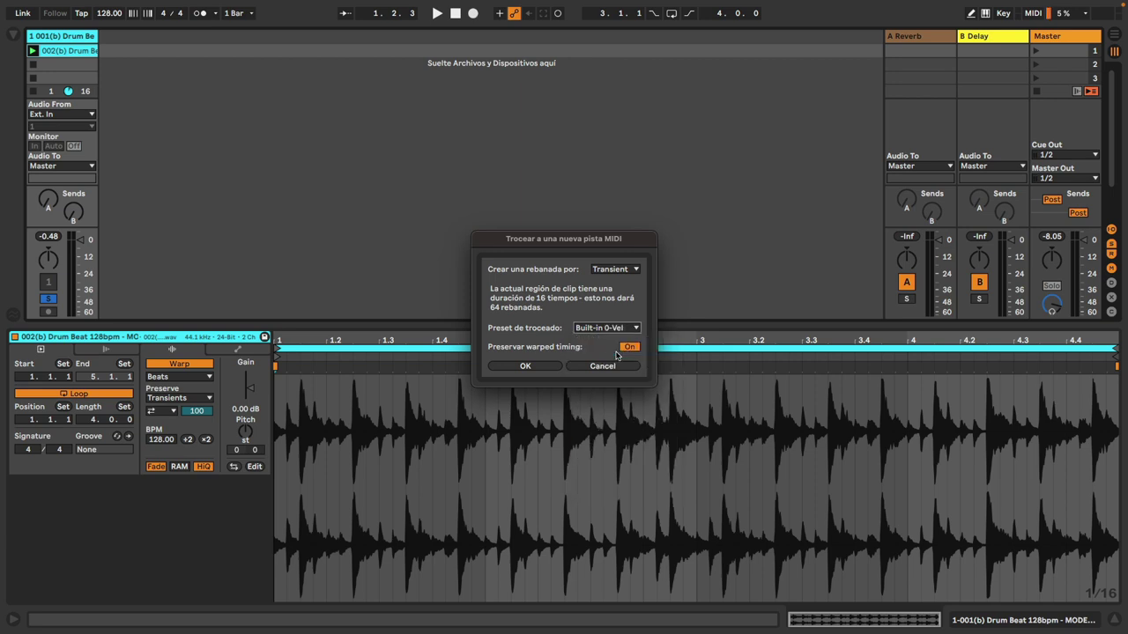
click(532, 368)
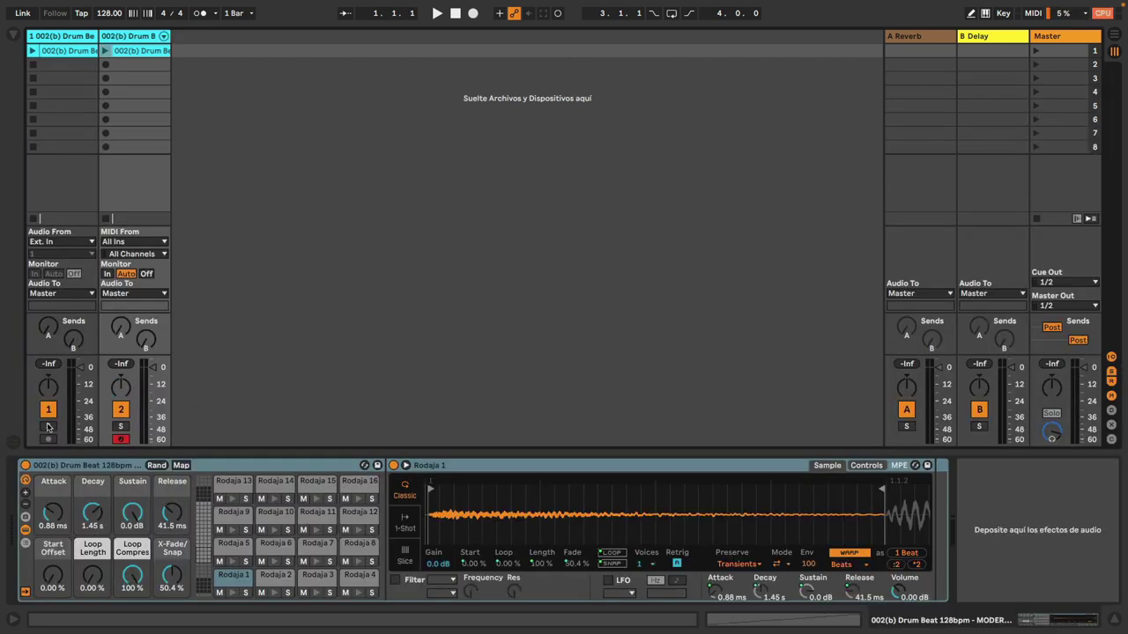
Launch the clips and alternate solo between the original drum track and the sliced MIDI track to compare their sound
click(49, 426)
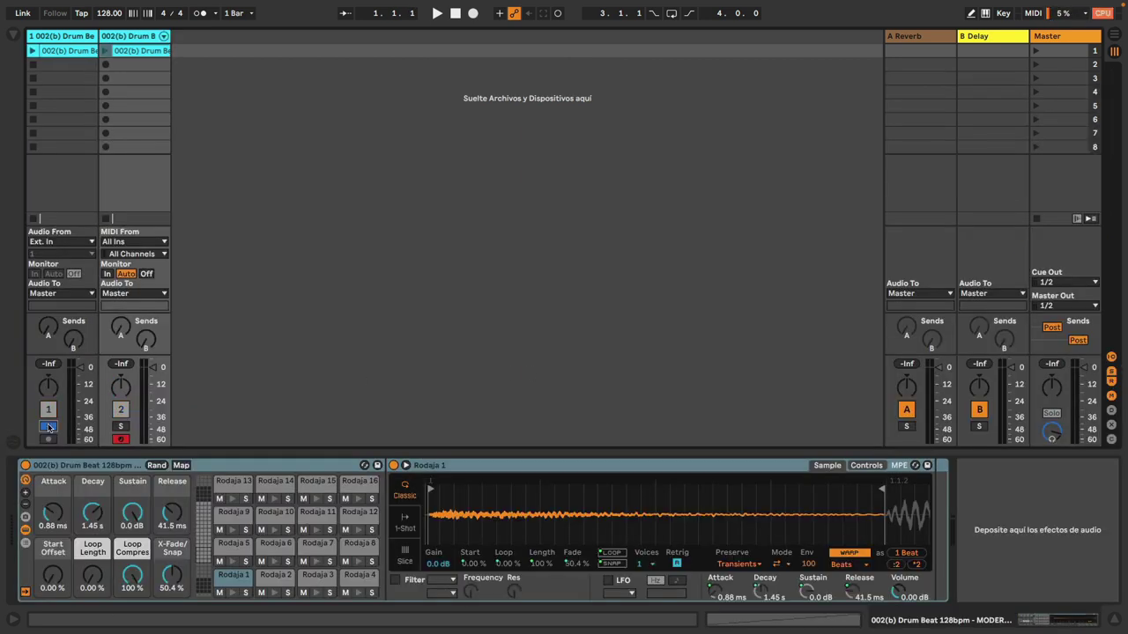
click(31, 52)
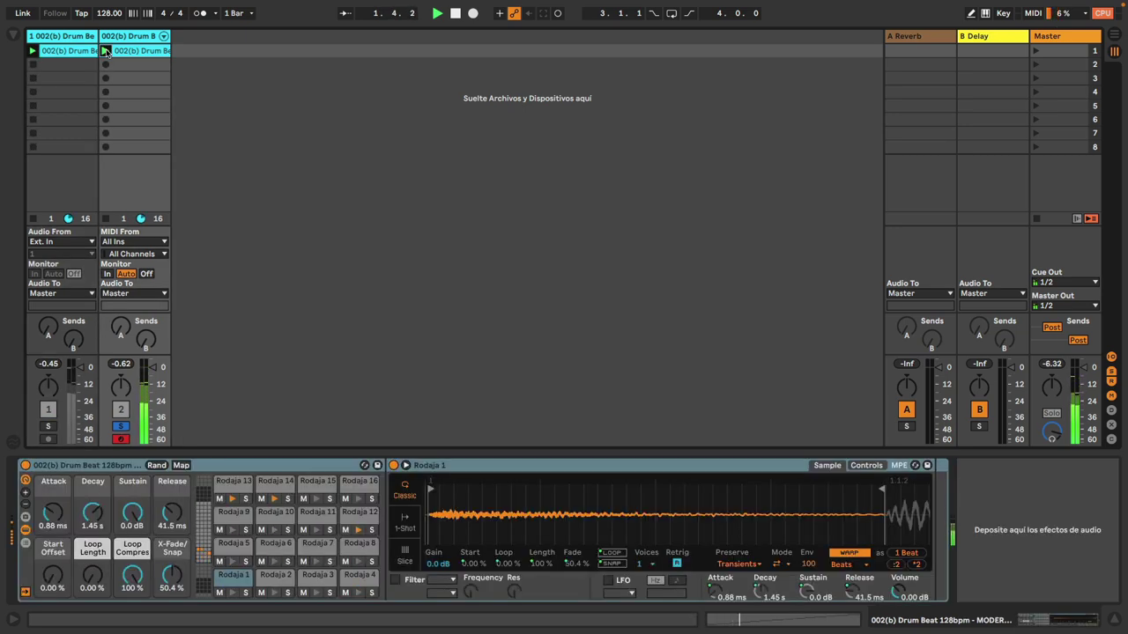
click(47, 428)
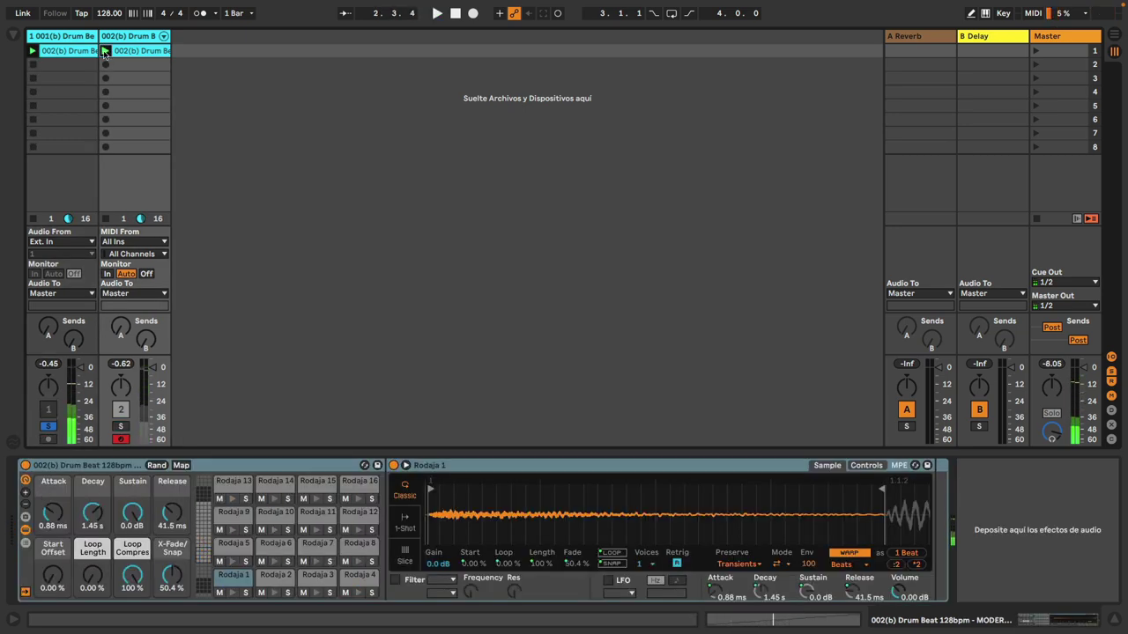
click(119, 427)
Set Vel>Vol to 35% in the controls of slice Rodaja 1 and copy that value to all sibling slices
click(866, 466)
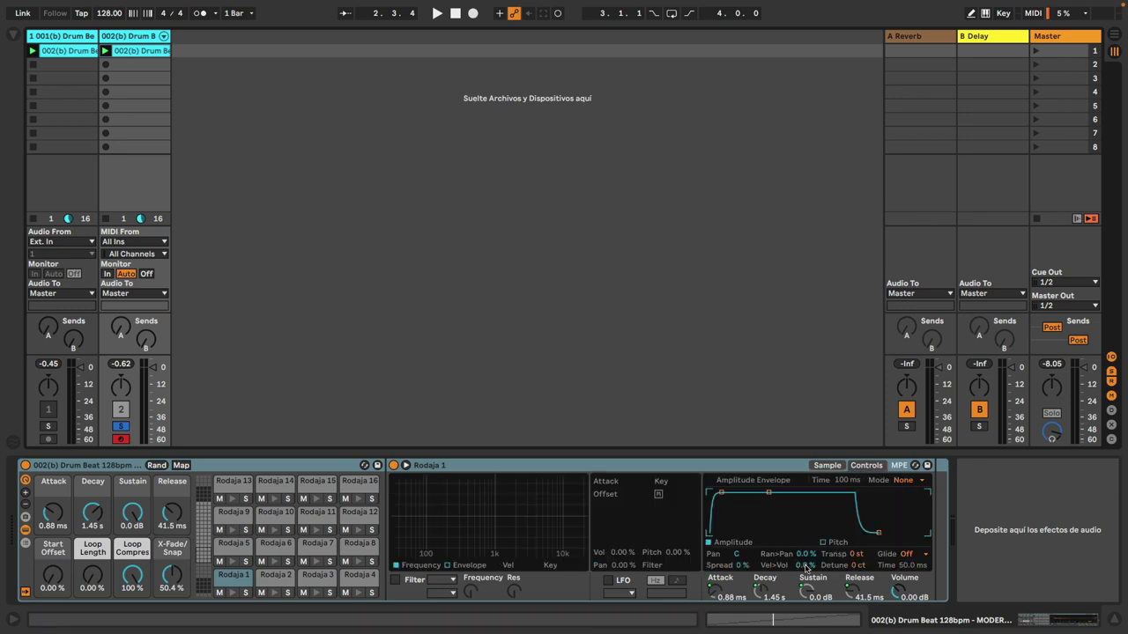
drag(807, 568, 807, 538)
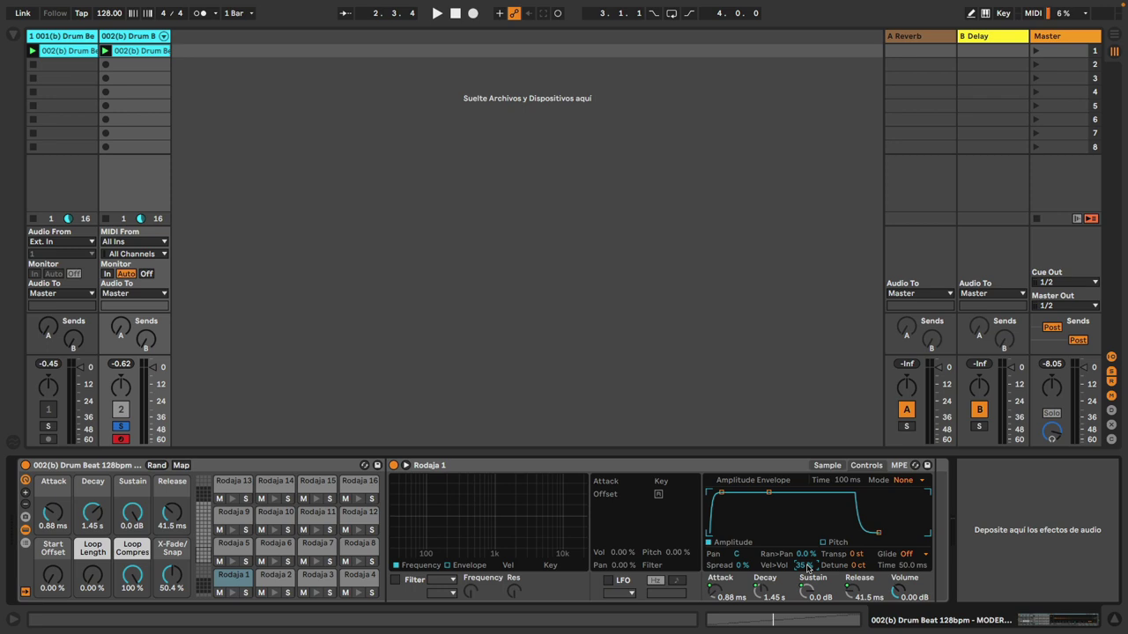
right_click(807, 566)
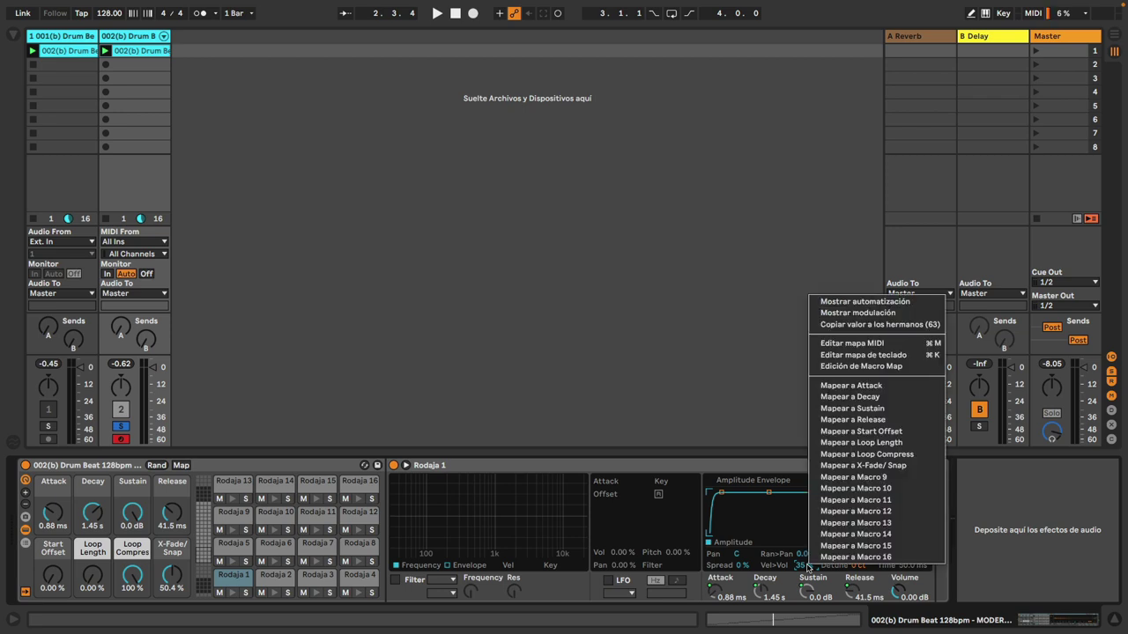
click(917, 325)
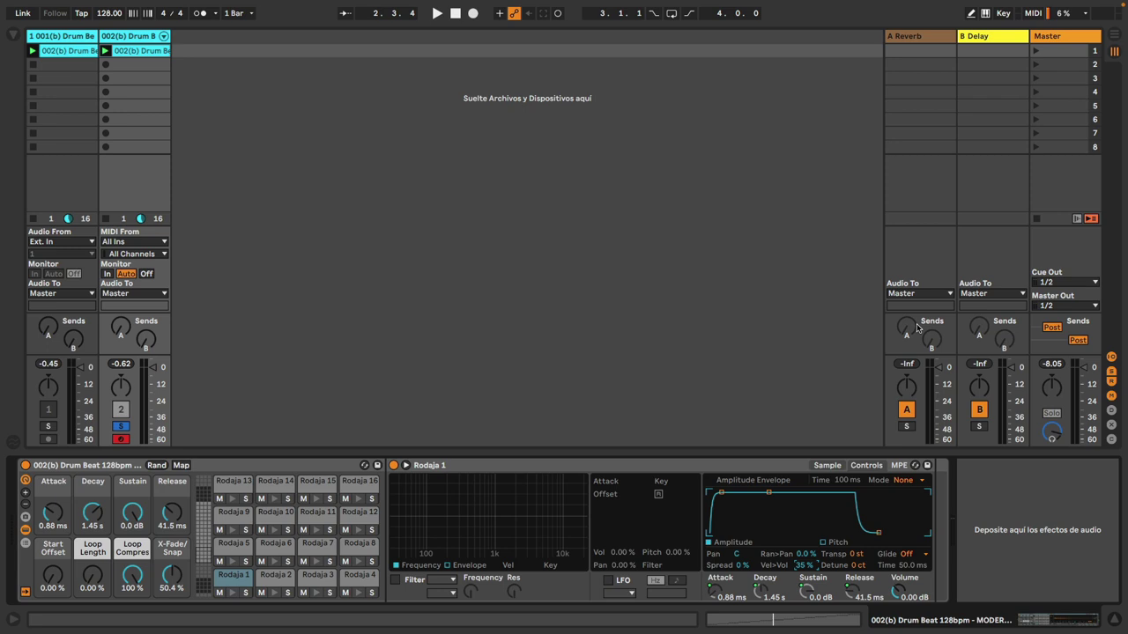
right_click(857, 555)
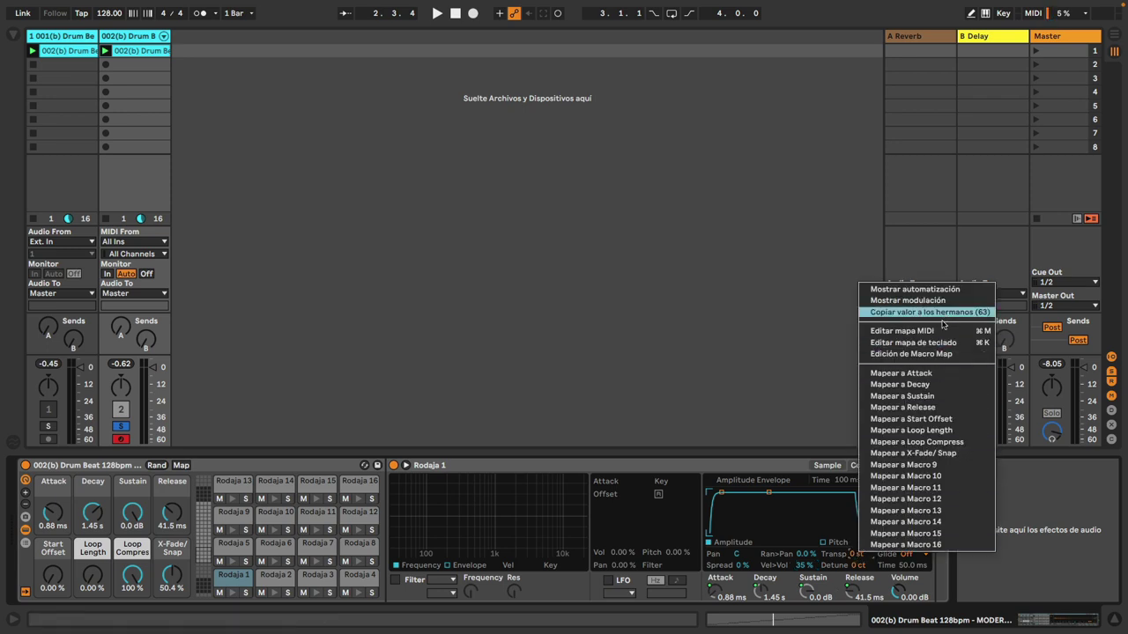
click(830, 552)
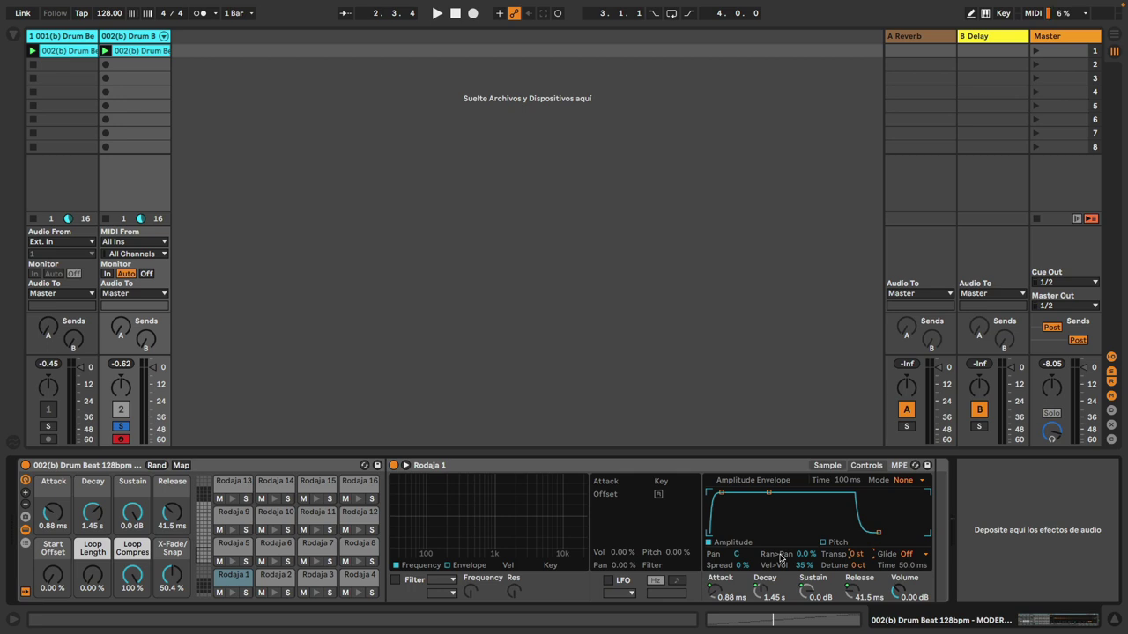
Shorten the sliced MIDI clip's loop to a length of 1.3.3 and randomize the looped notes' velocities with an amount of 127
key(shift+Tab)
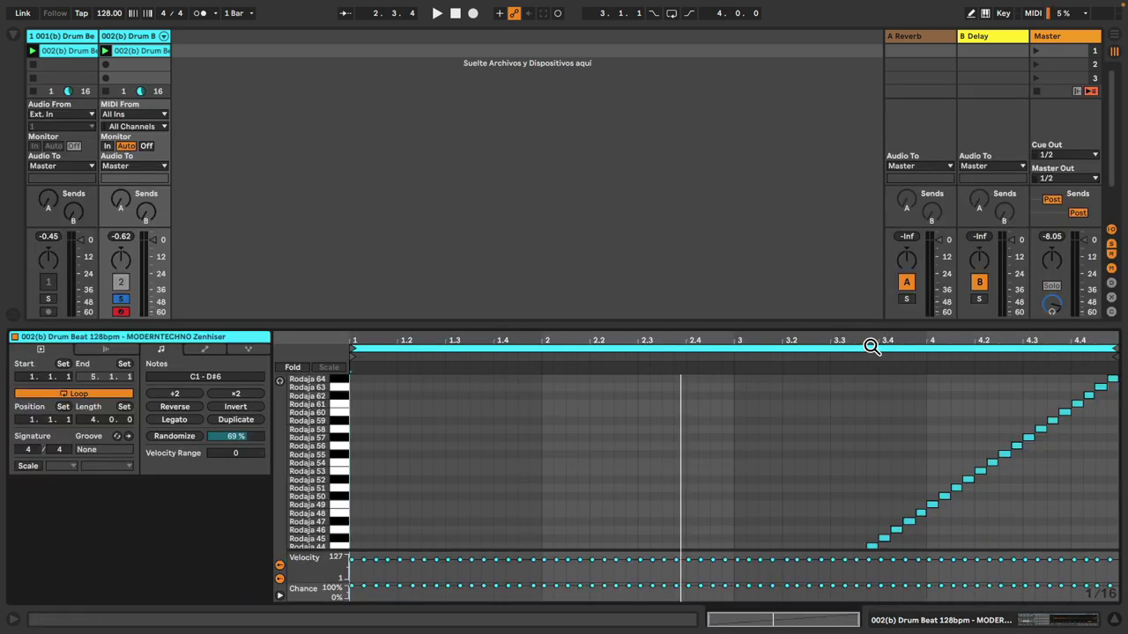
mouse_move(1119, 353)
mouse_down()
mouse_move(796, 392)
mouse_move(727, 414)
mouse_up()
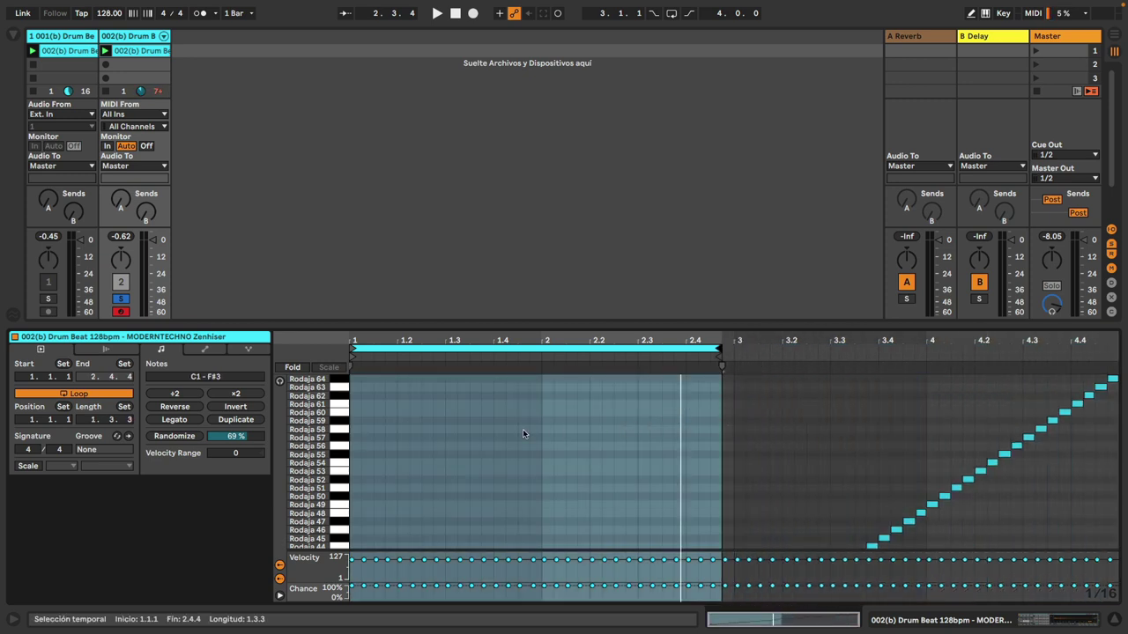
drag(246, 438, 246, 405)
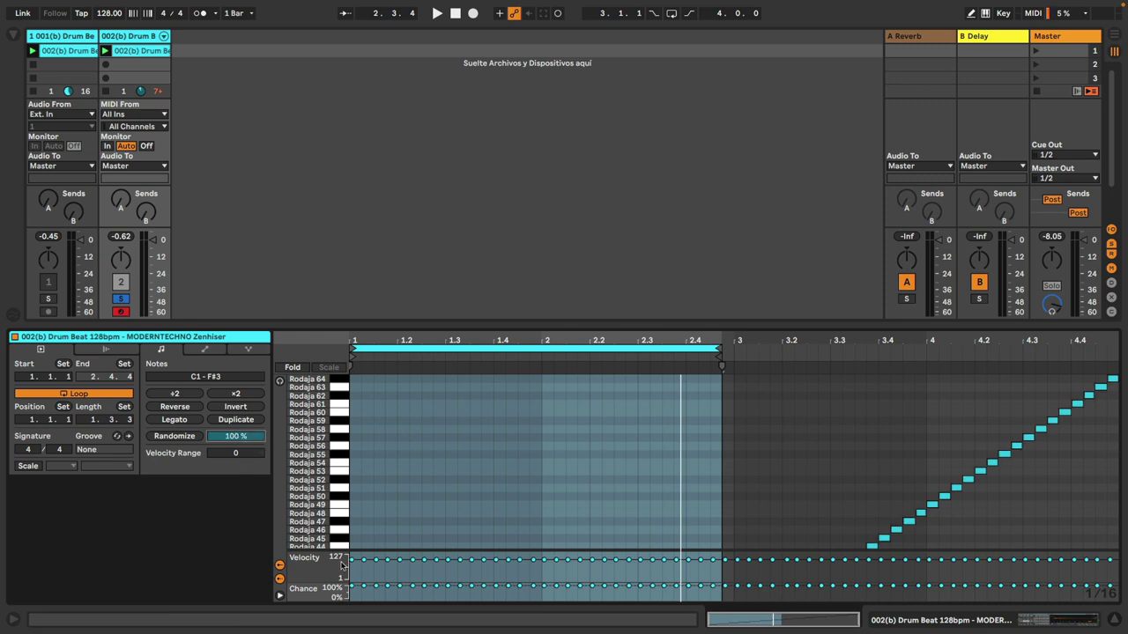
click(174, 436)
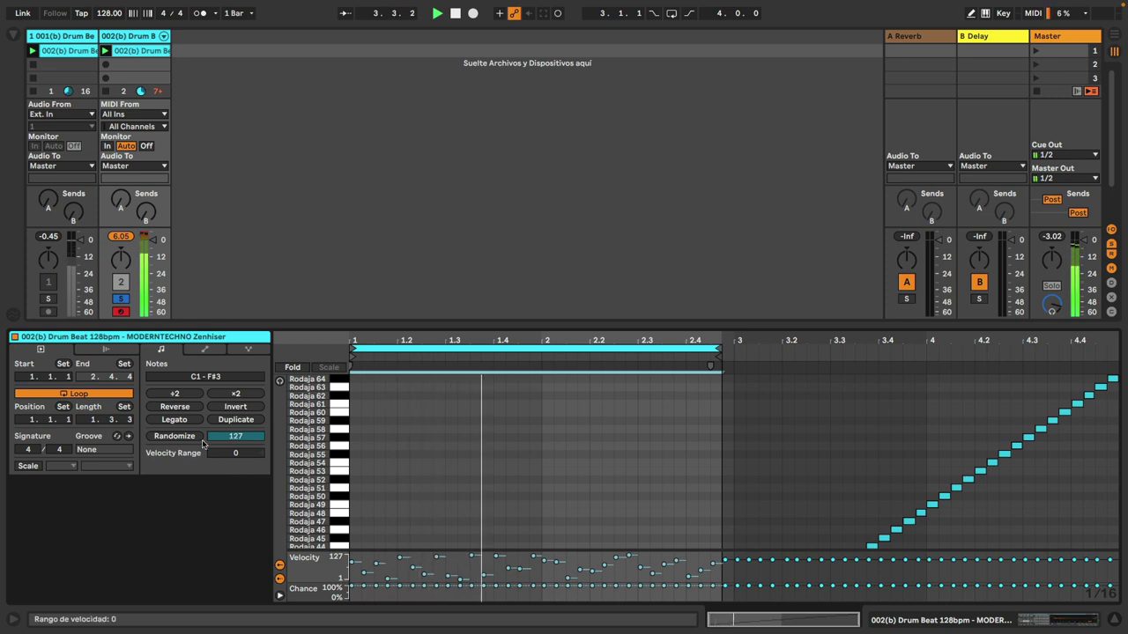
click(174, 436)
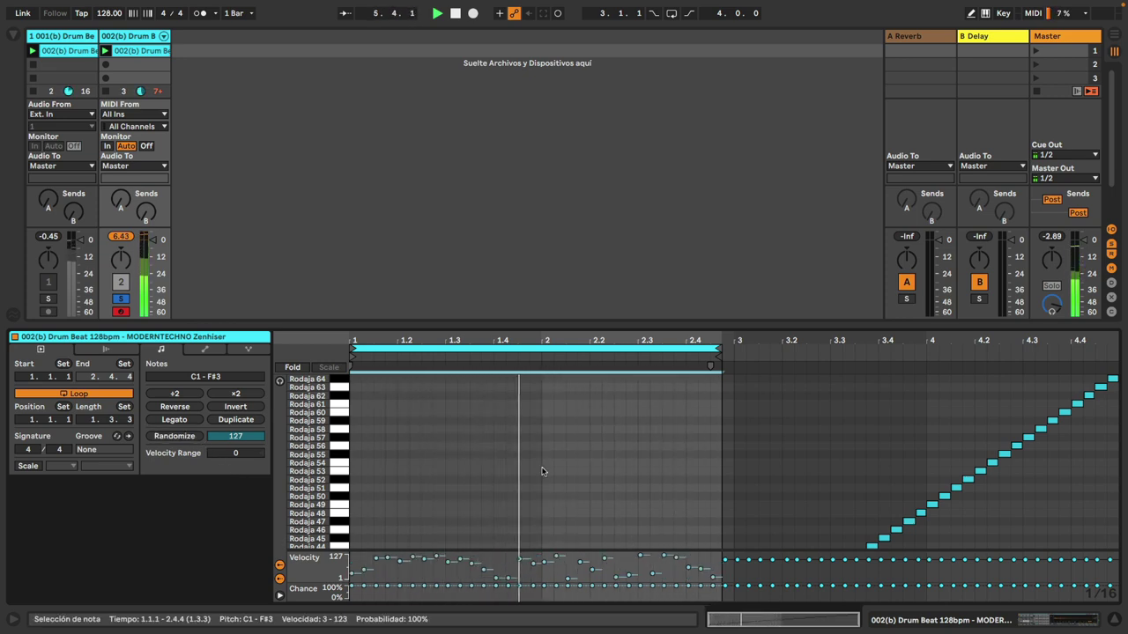
Randomize the looped notes' velocities again, and randomize their Chance values with an amount of 100%
scroll(543, 472, down, 1)
scroll(543, 471, down, 15)
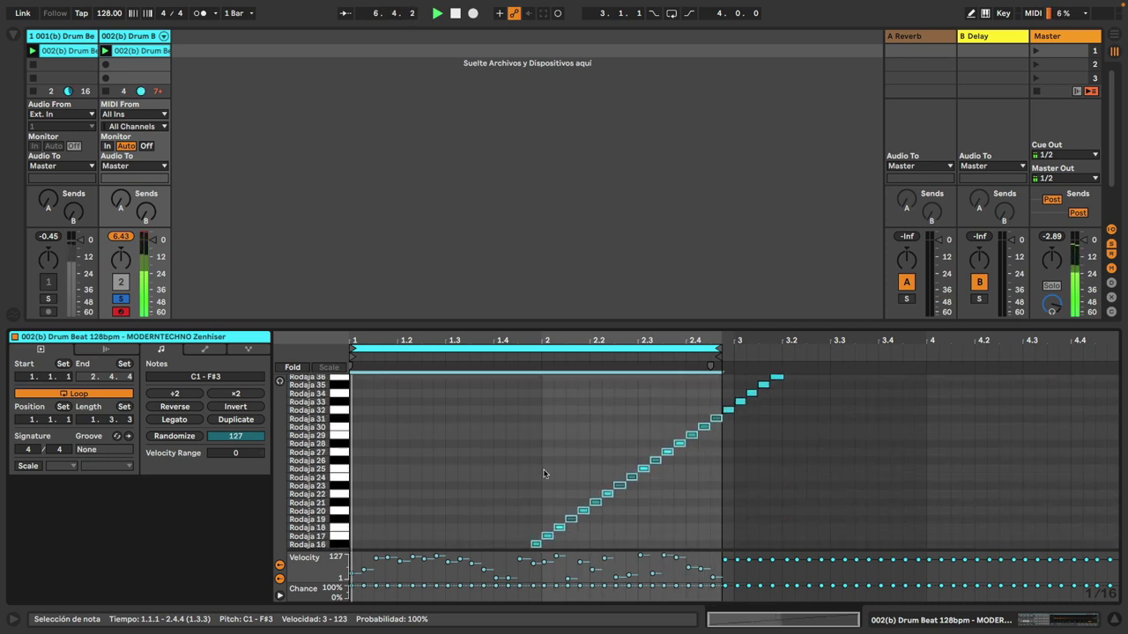
scroll(543, 471, up, 1)
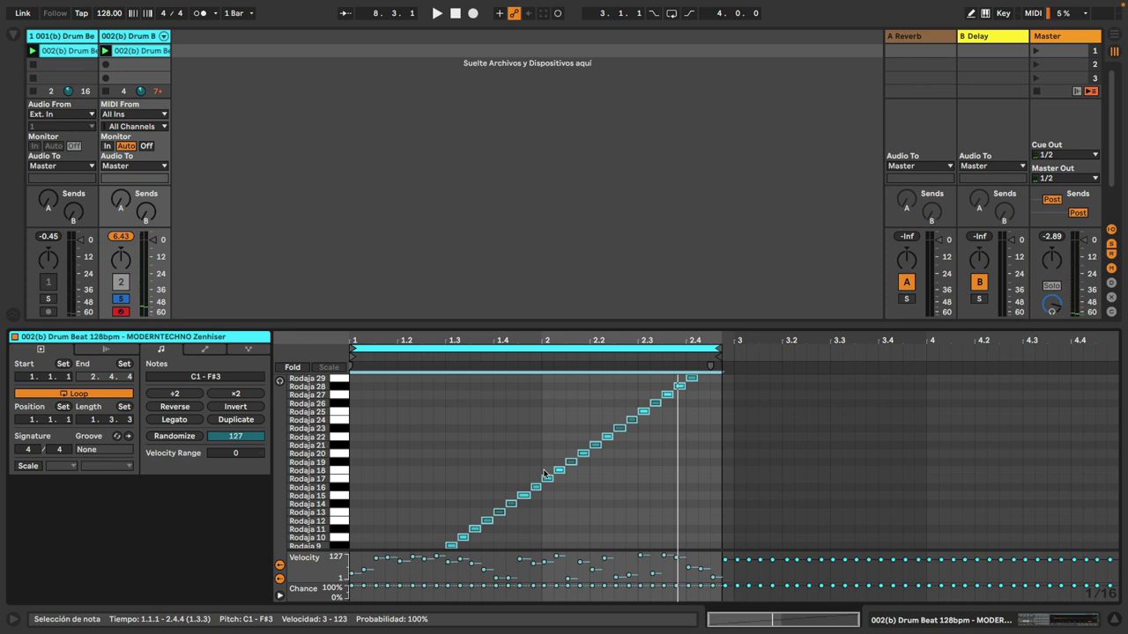
click(174, 436)
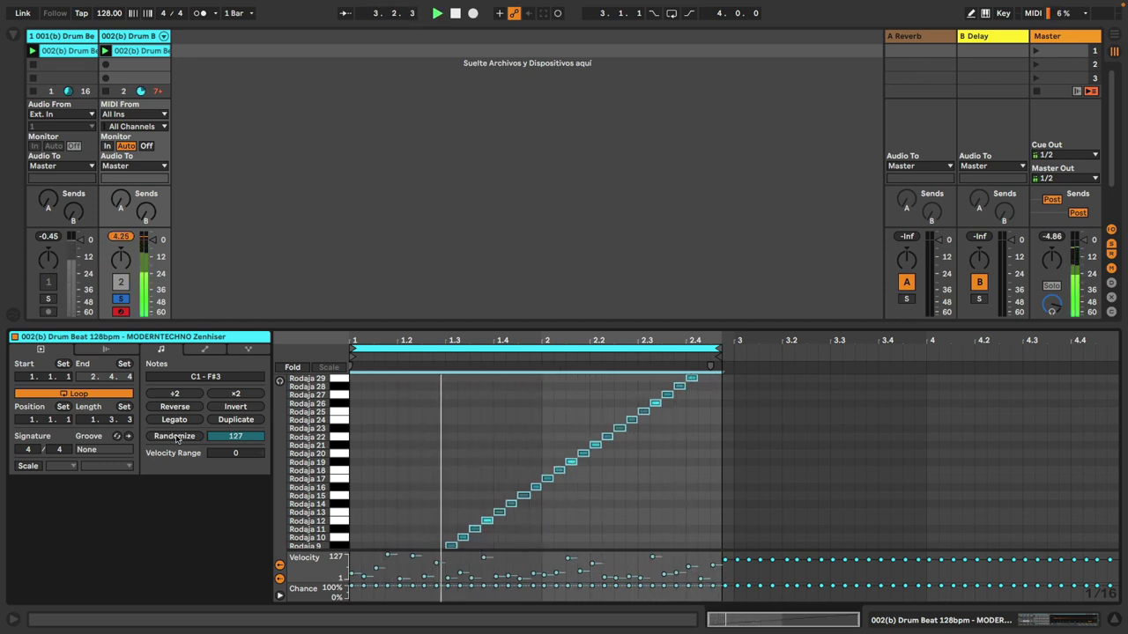
click(304, 596)
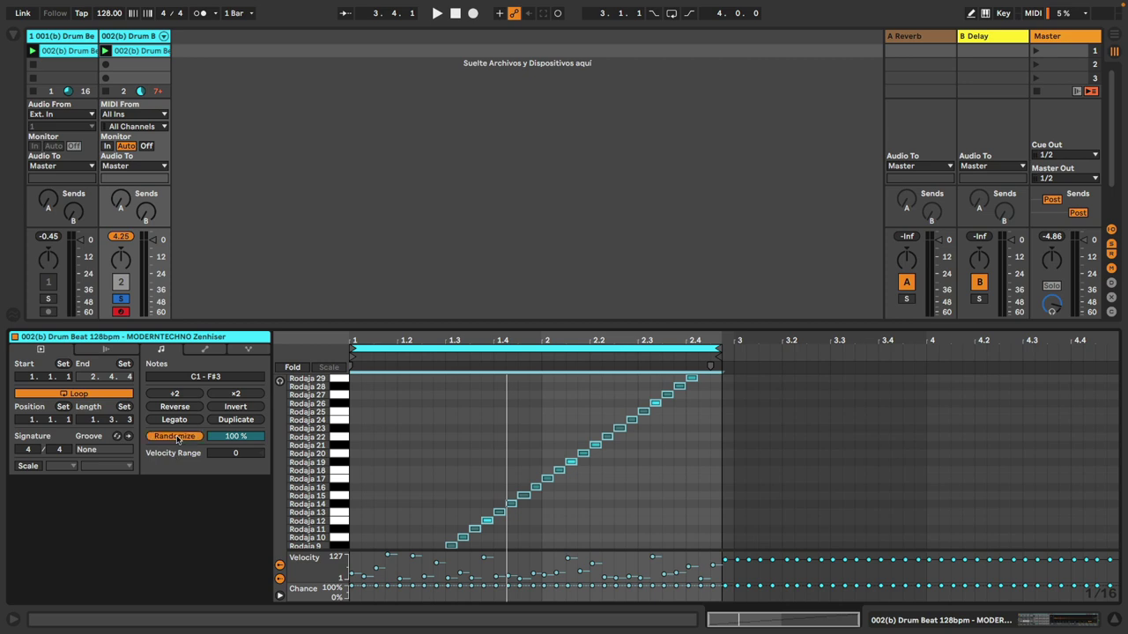
click(176, 436)
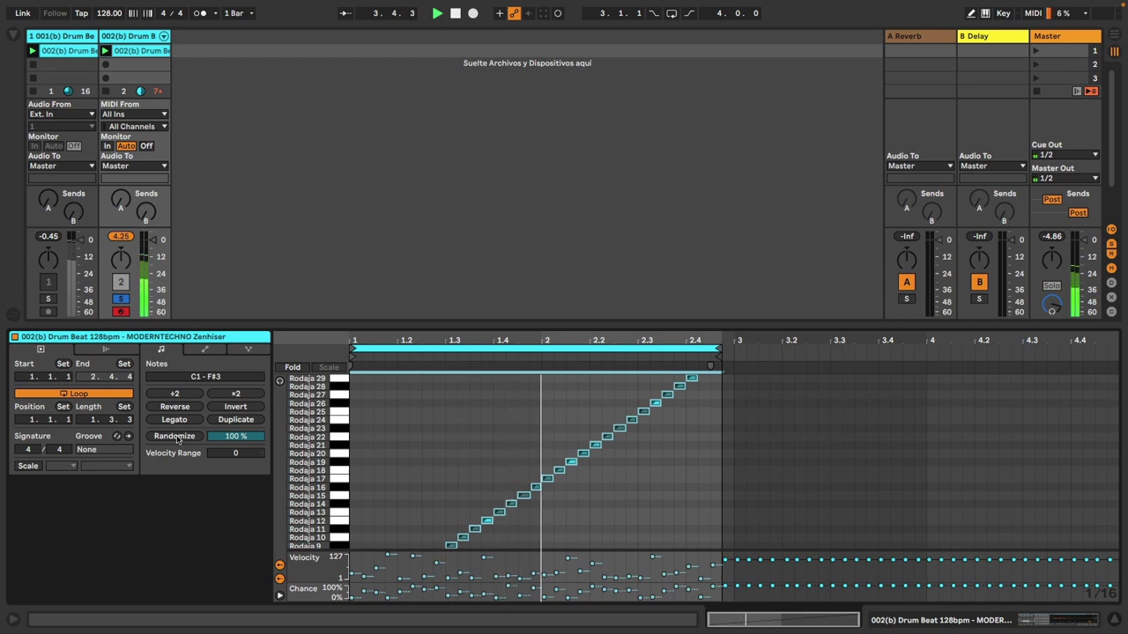
Add the Delay audio effect after the drum rack on the sliced track and start playback
key(shift+Tab)
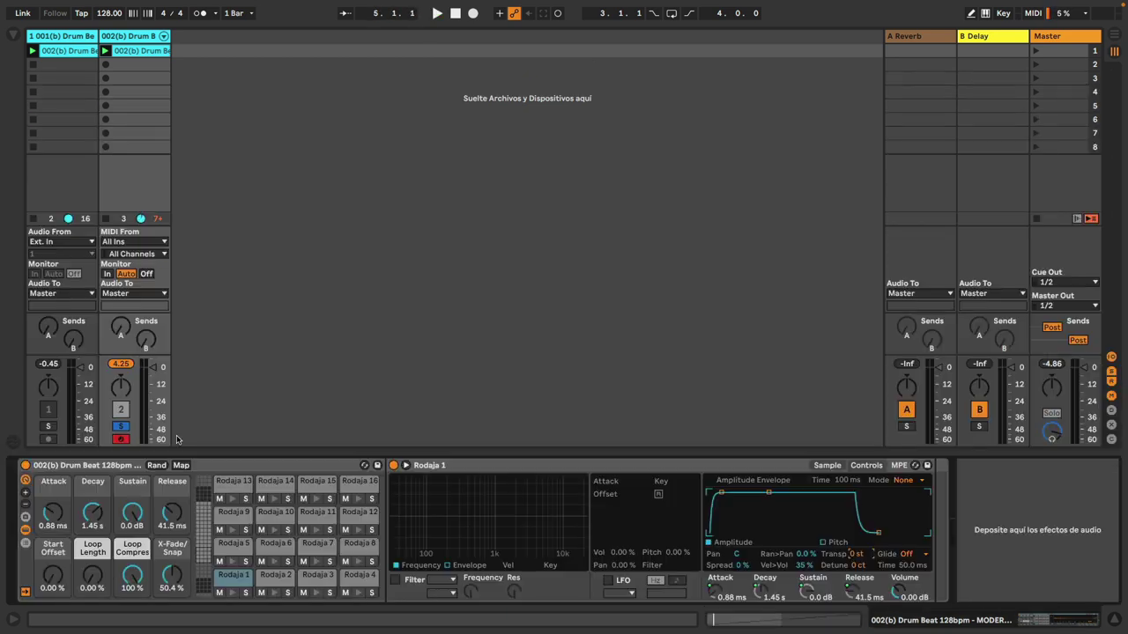
click(13, 36)
drag(140, 100, 972, 554)
key(space)
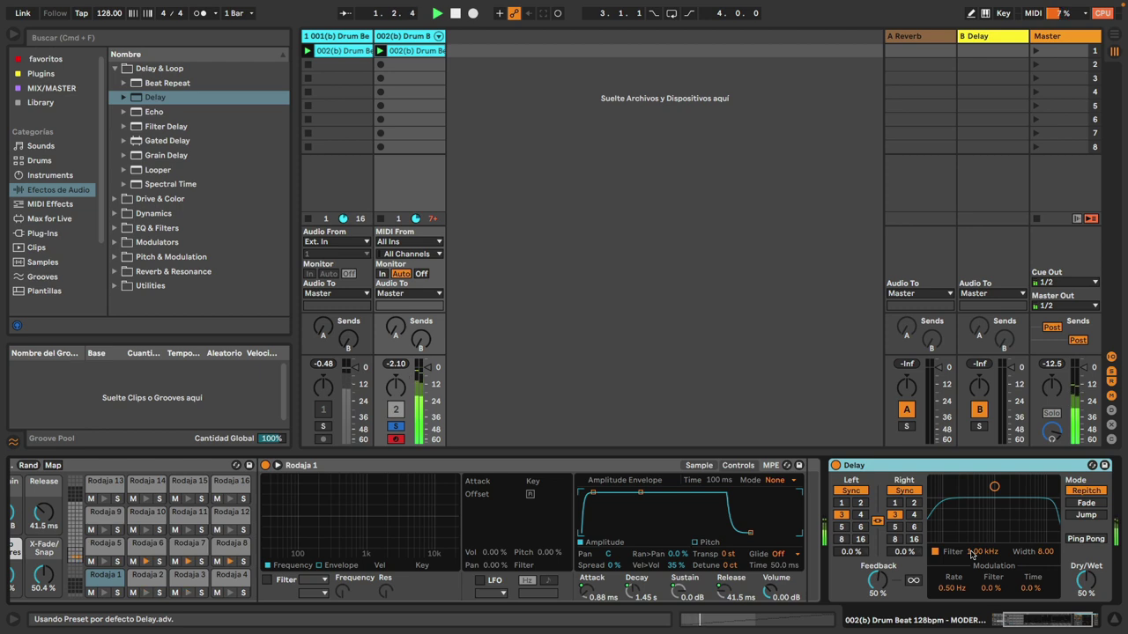
Enable Ping Pong on the Delay and set its filter to about 15.6 kHz with a width of about 6.54
click(1076, 540)
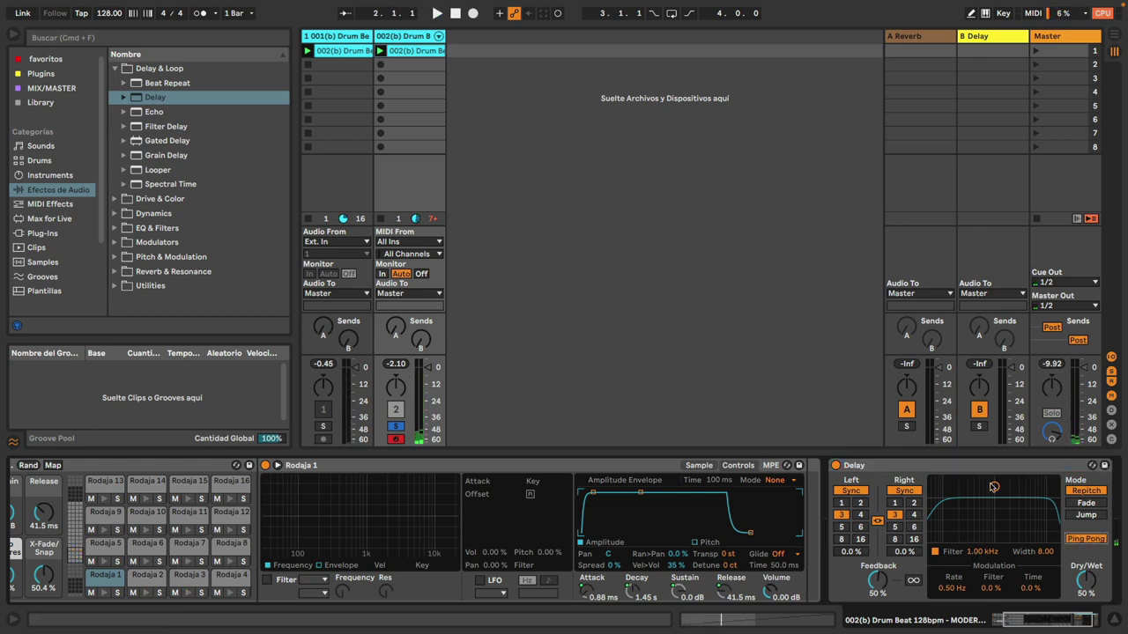
drag(993, 487, 1042, 492)
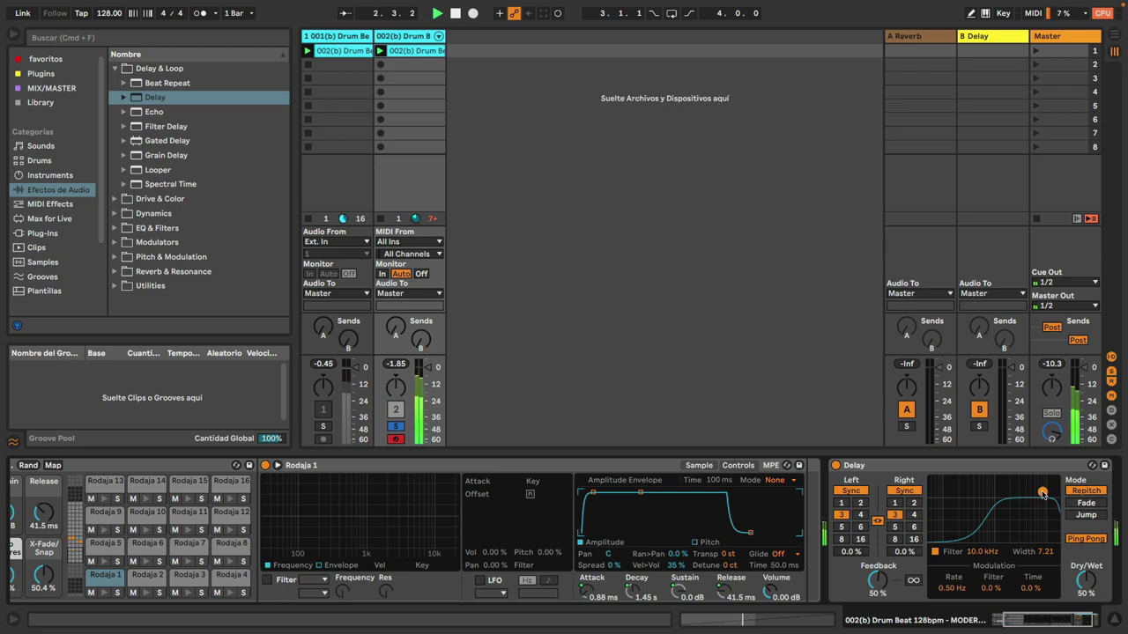
drag(1043, 494, 1051, 496)
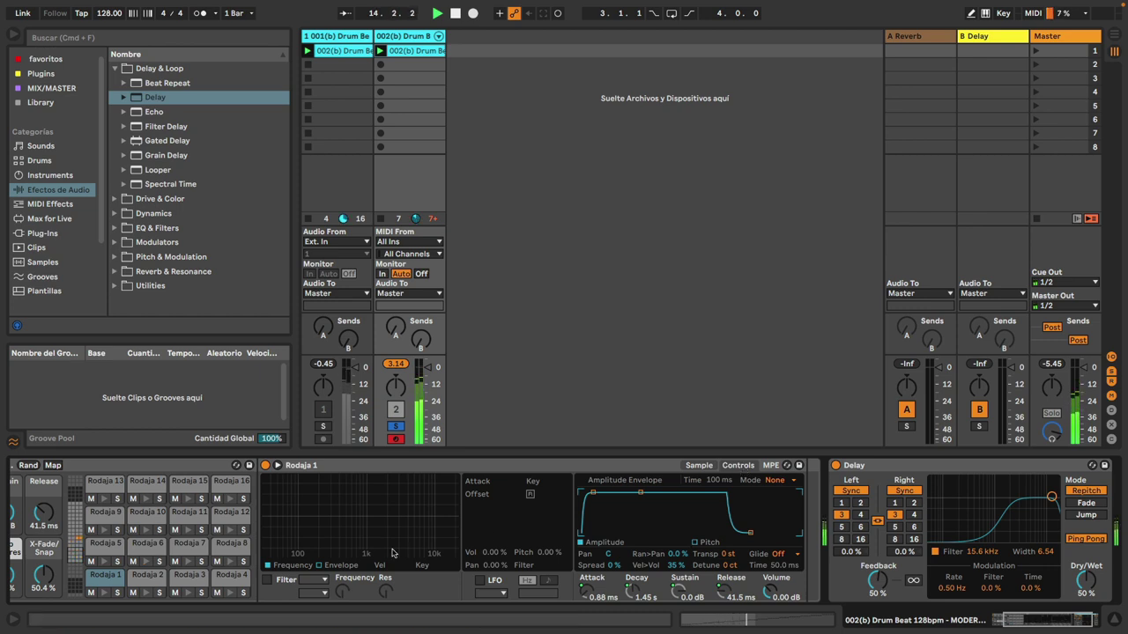
Enable the filter on slice Rodaja 1 and choose the high-pass filter type
click(266, 579)
click(316, 581)
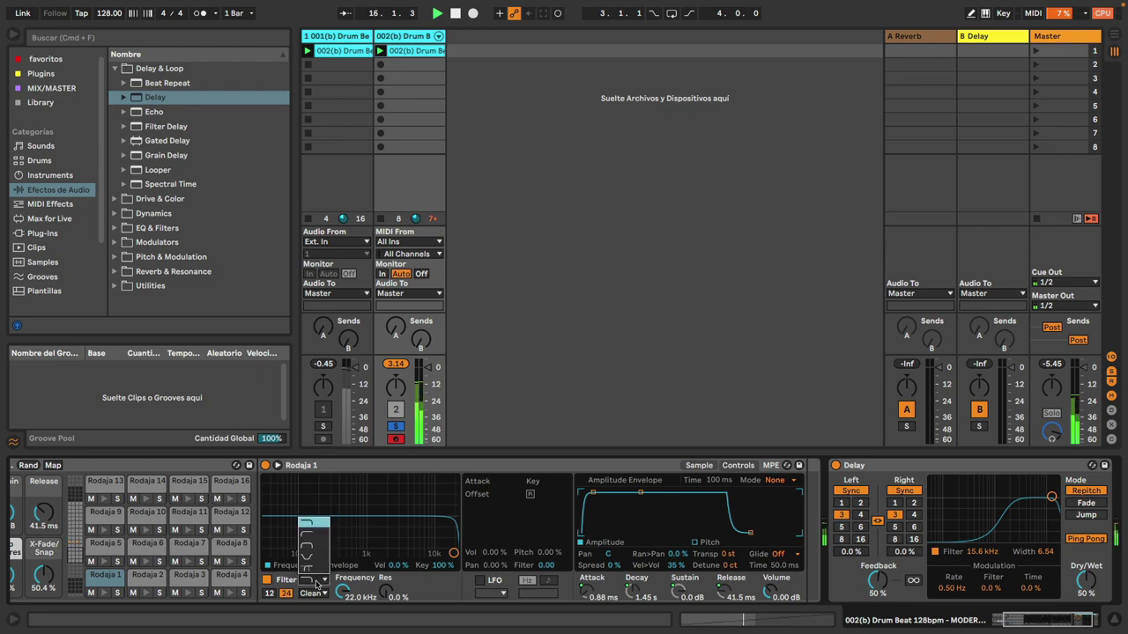
click(308, 539)
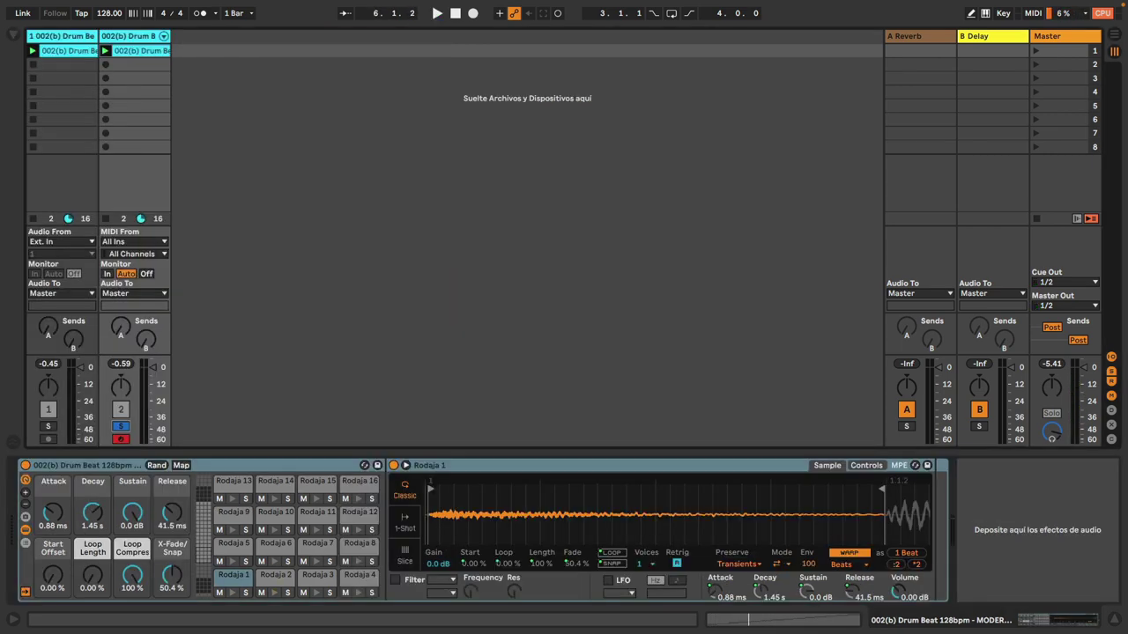